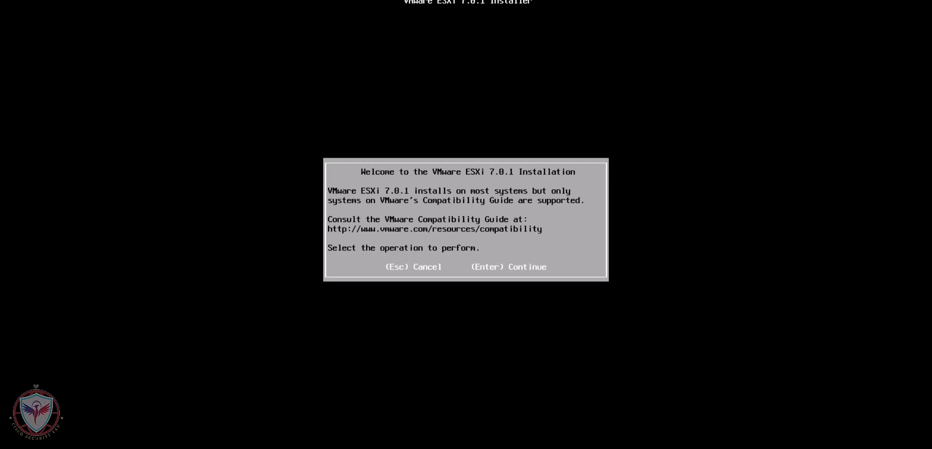
Step: Continue past the ESXi 7.0.1 installer welcome screen and accept the EULA with F11
key(Return)
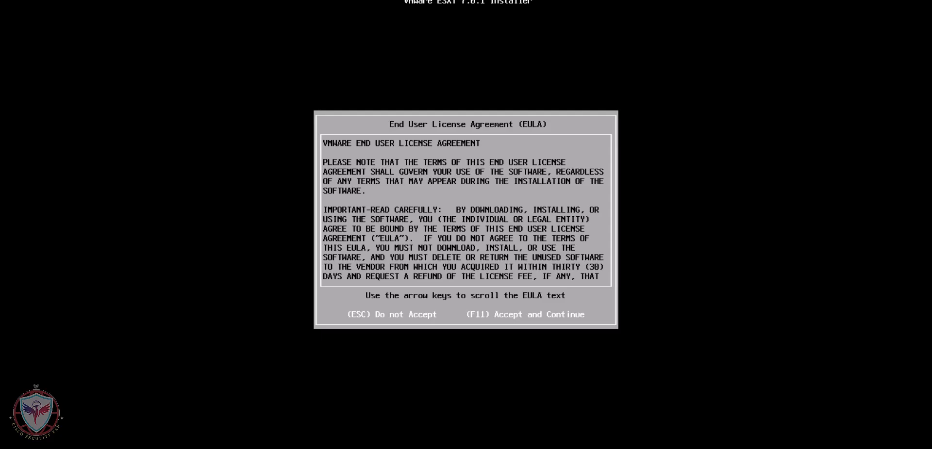
key(F11)
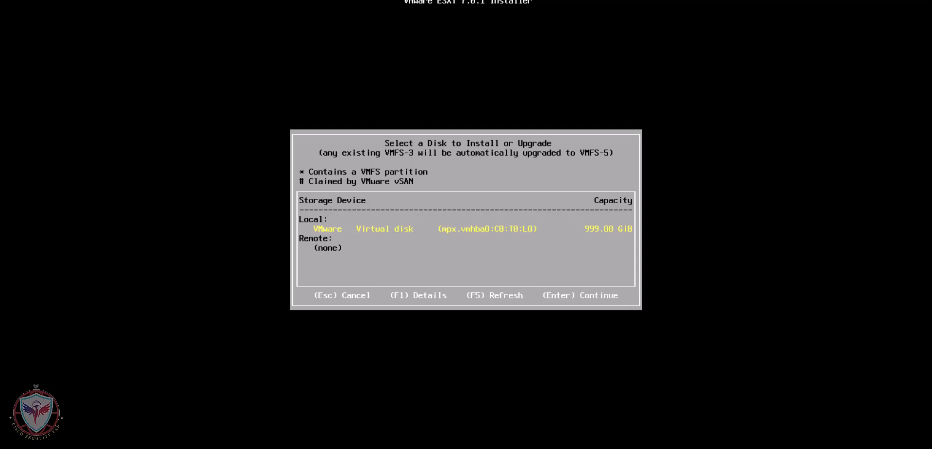
Step: Install onto the 999 GB VMware virtual disk, keep US Default keyboard, and set the root password
key(Return)
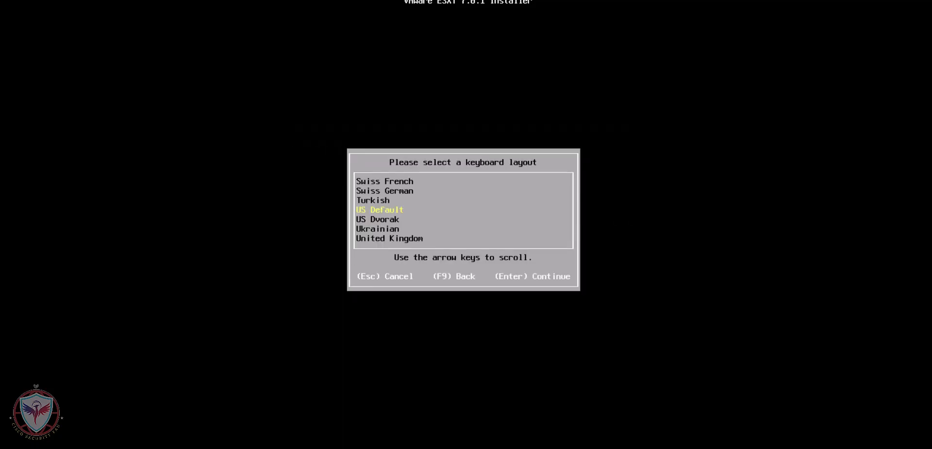
key(Return)
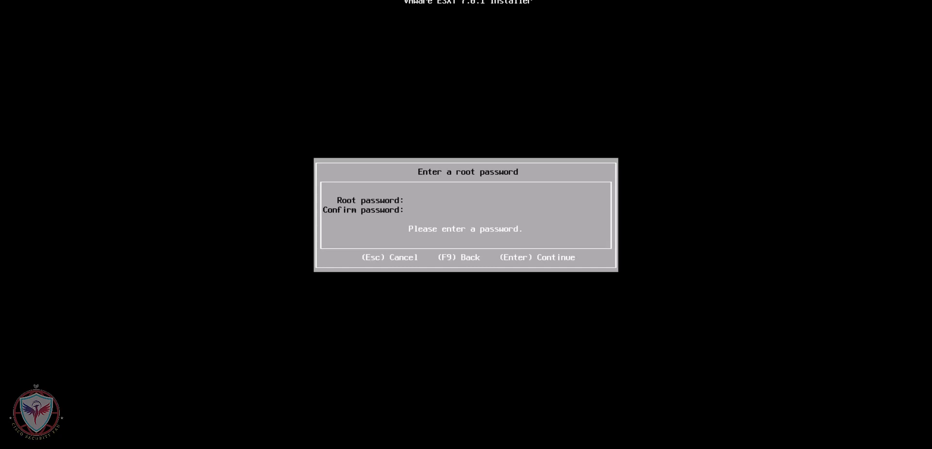
text(Pas)
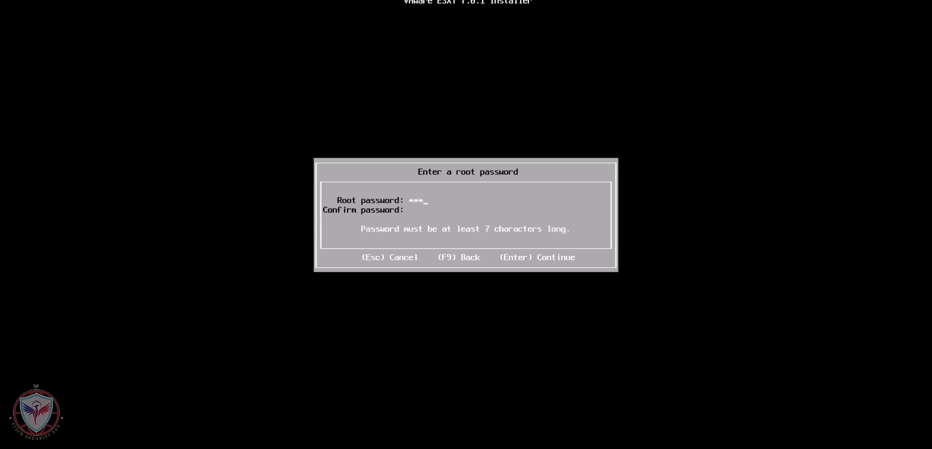
text(sword1)
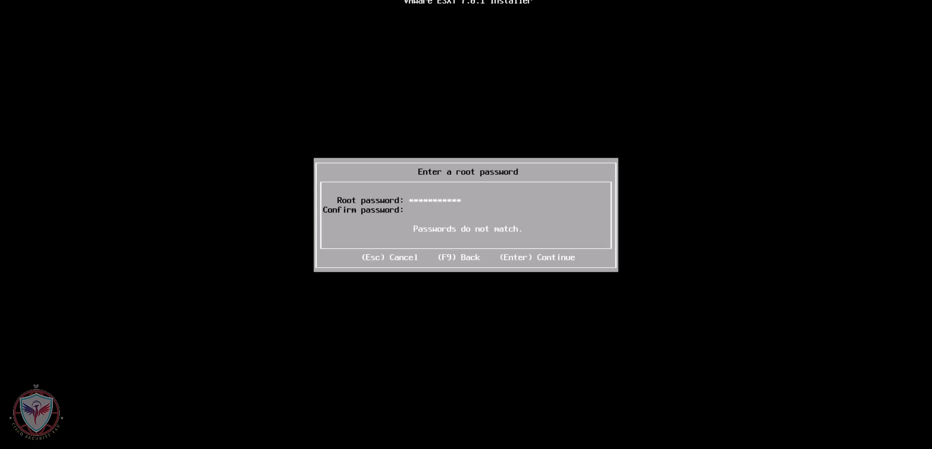
text(Password123)
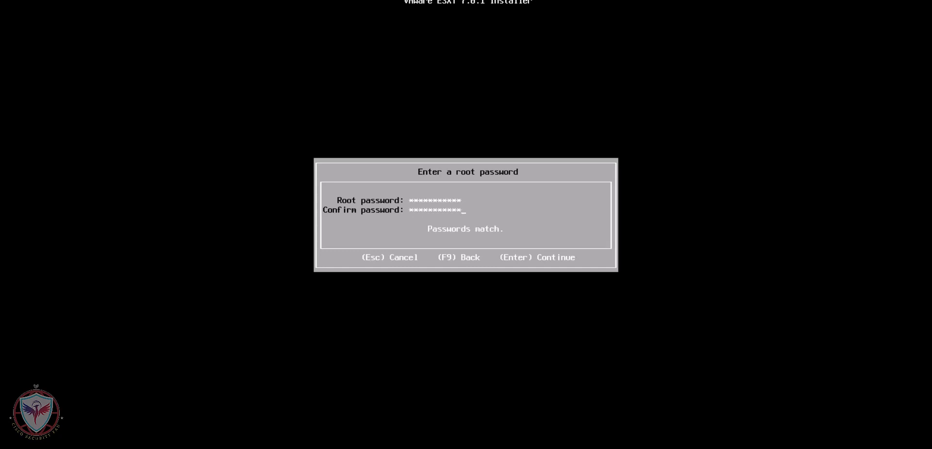
key(Return)
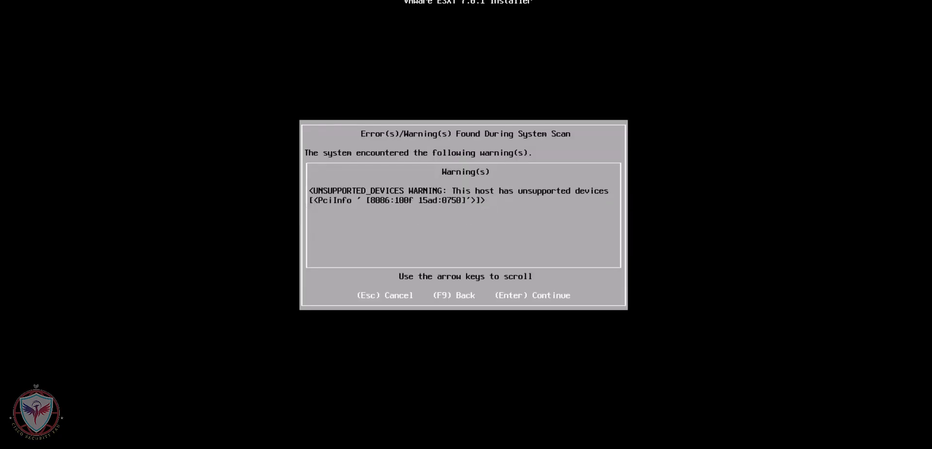
Step: Dismiss the unsupported-devices warning and confirm installation on mpx.vmhba0:C0:T0:L0 with F11
key(Return)
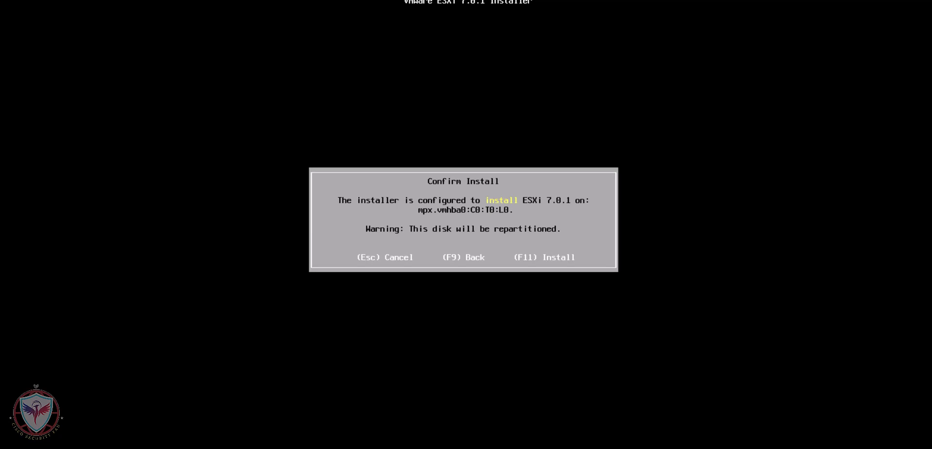
key(F11)
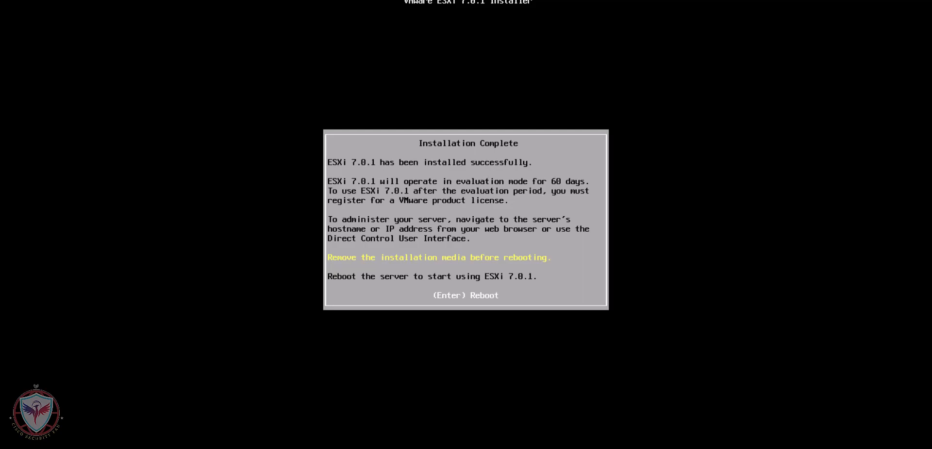
Step: Reboot the server after installation to boot into the ESXi host console
key(Return)
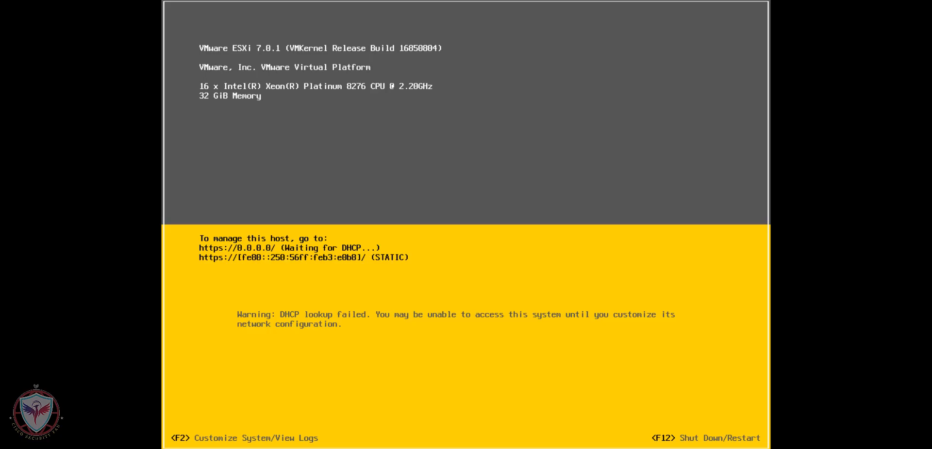
Step: Log in to the DCUI System Customization as root with the host password
key(F2)
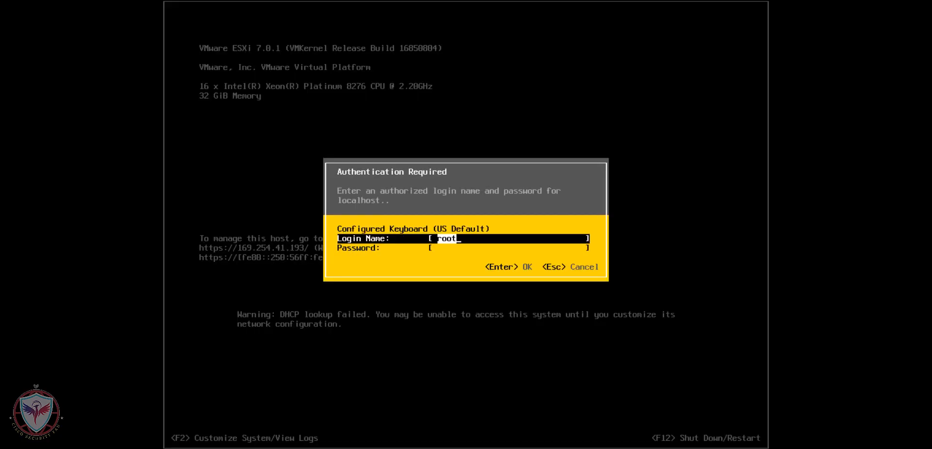
key(Tab)
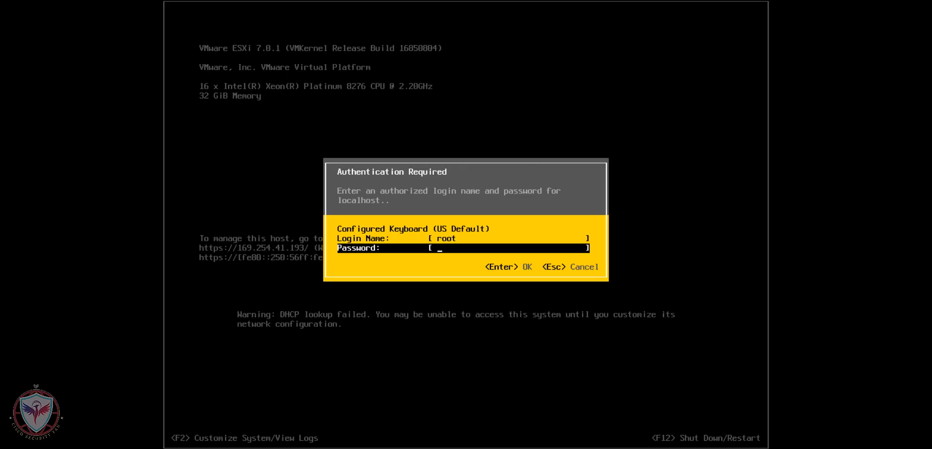
text(************)
key(Return)
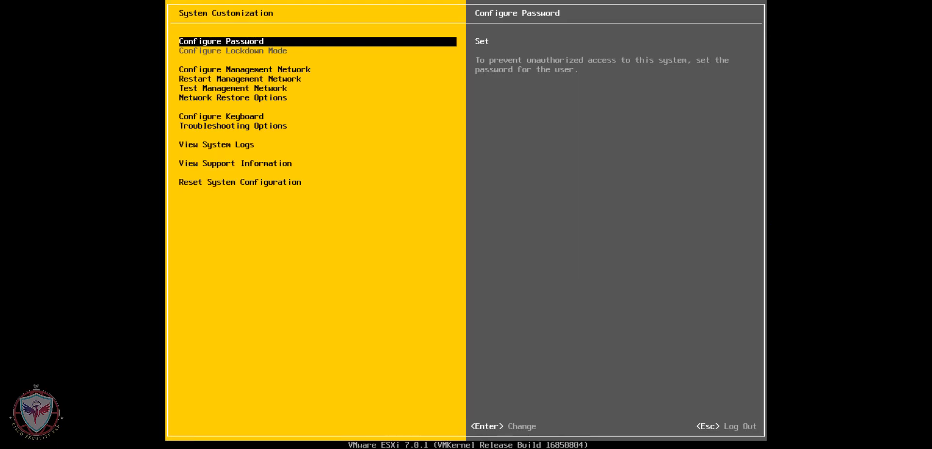
Step: Open the Configure Management Network menu
key(Down)
key(Down)
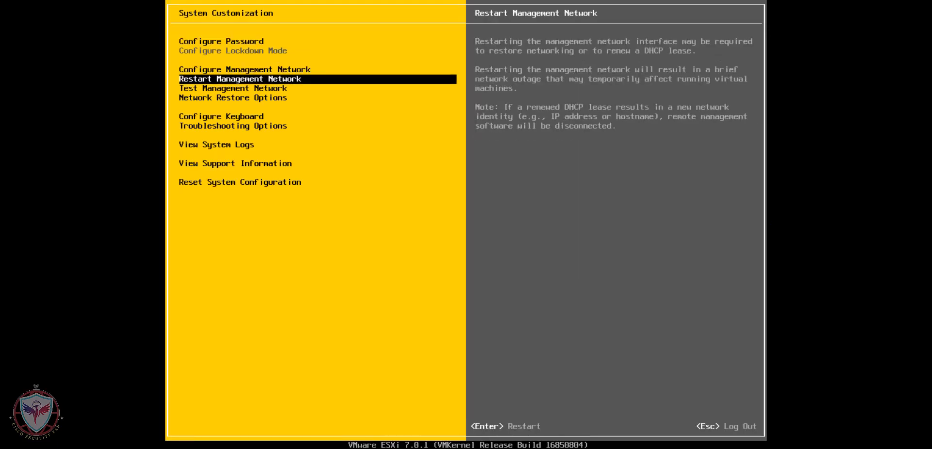
key(Up)
key(Return)
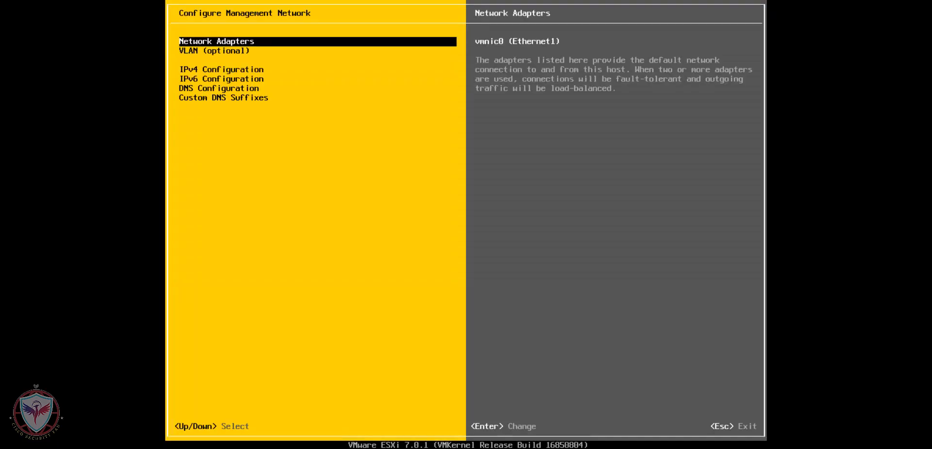
Step: Set static IPv4 172.16.29.1, mask 255.255.255.0, gateway 172.16.29.254 in IPv4 Configuration
key(Down)
key(Down)
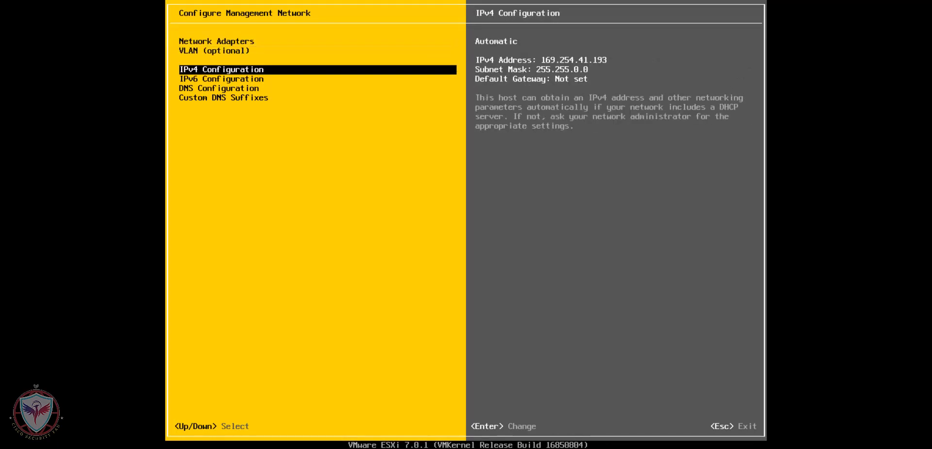
key(Return)
key(Down)
key(Down)
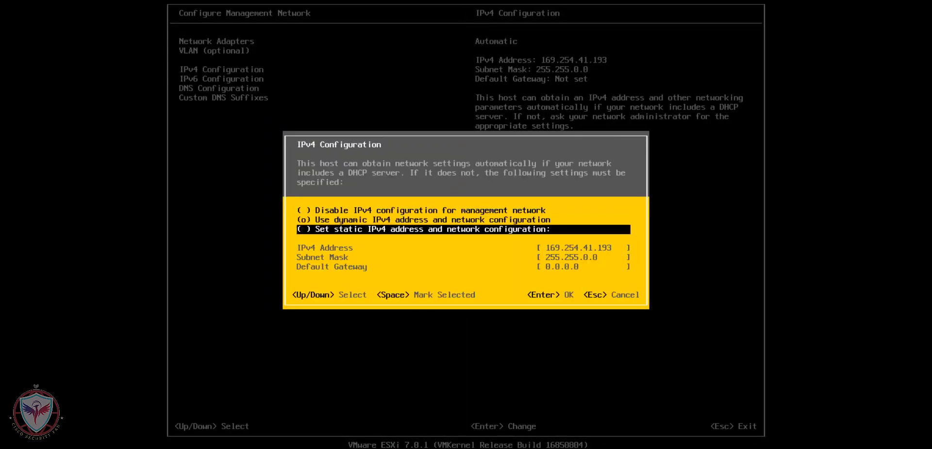
key(space)
key(Down)
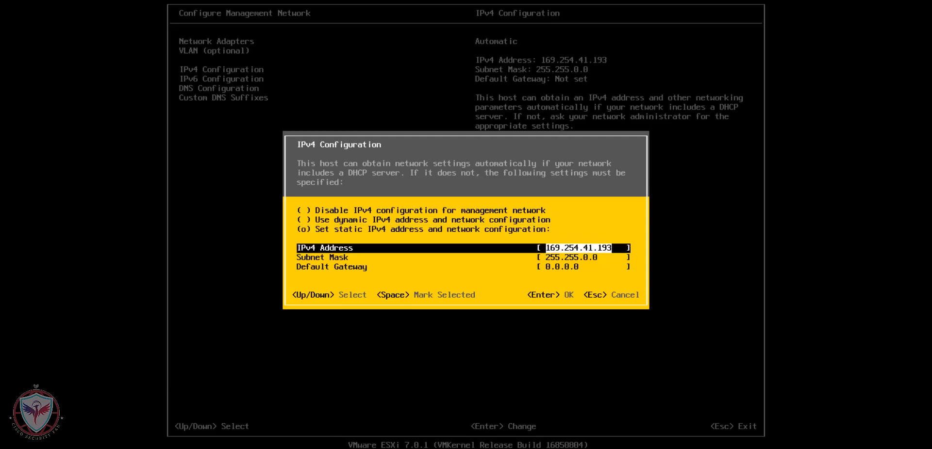
text(1)
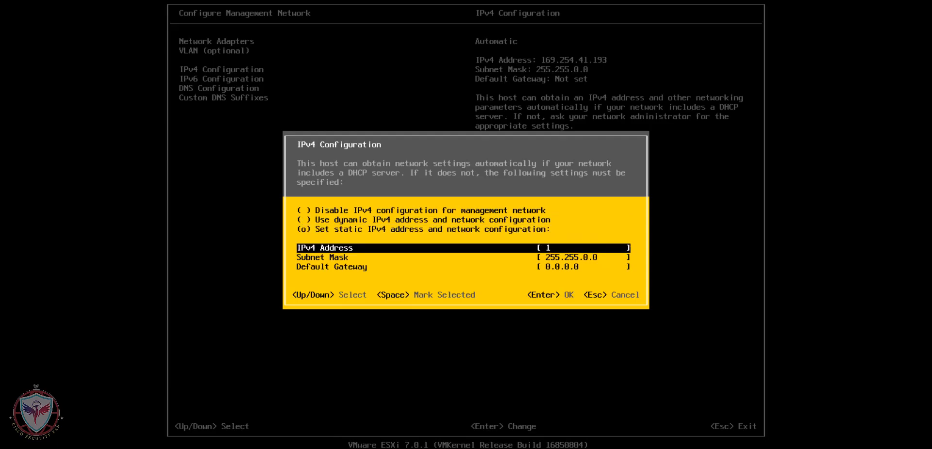
text(72.16.29.1)
key(Down)
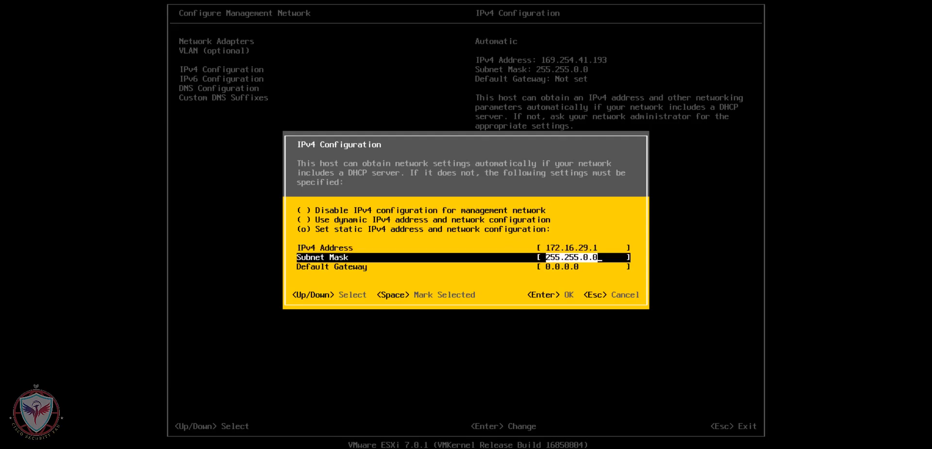
text(255.255.255.0)
key(Down)
text(172.16.29.254)
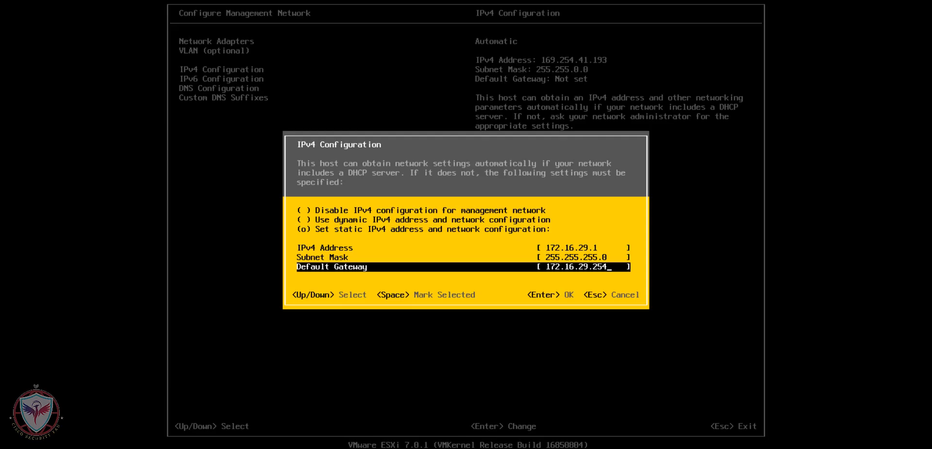
key(Return)
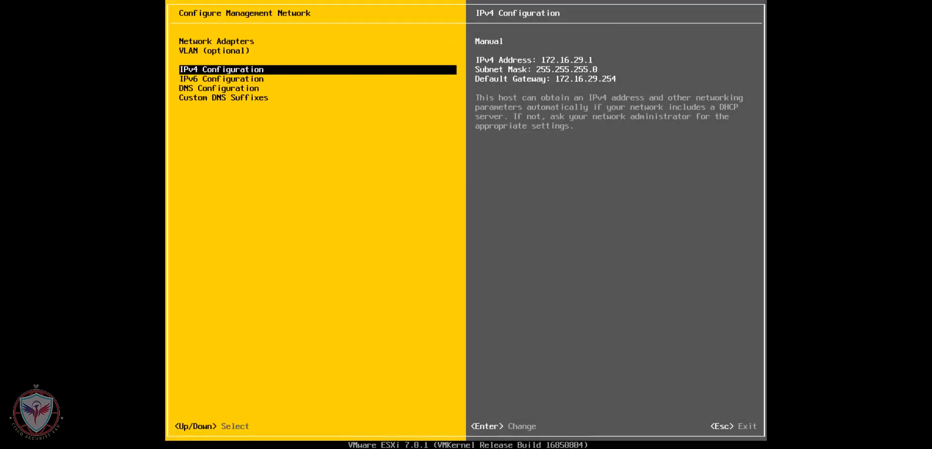
Step: Apply the changes, restart the management network, and return to the main console screen
key(Escape)
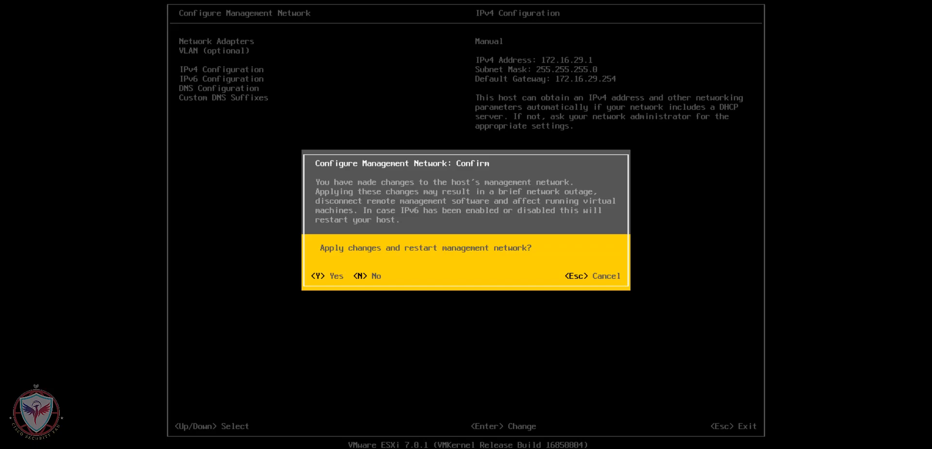
key(Escape)
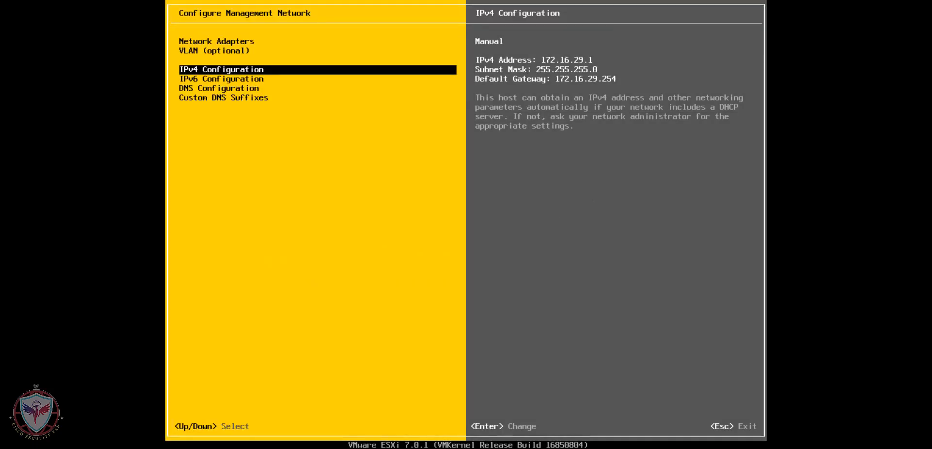
key(Escape)
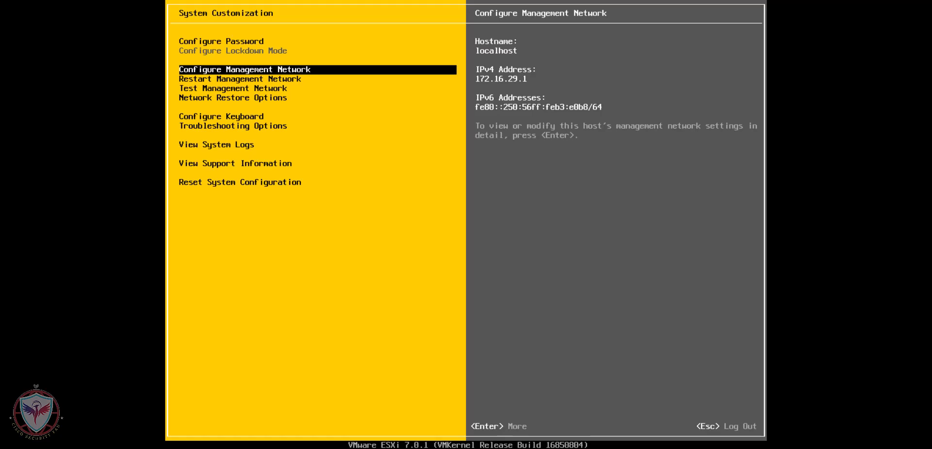
key(Escape)
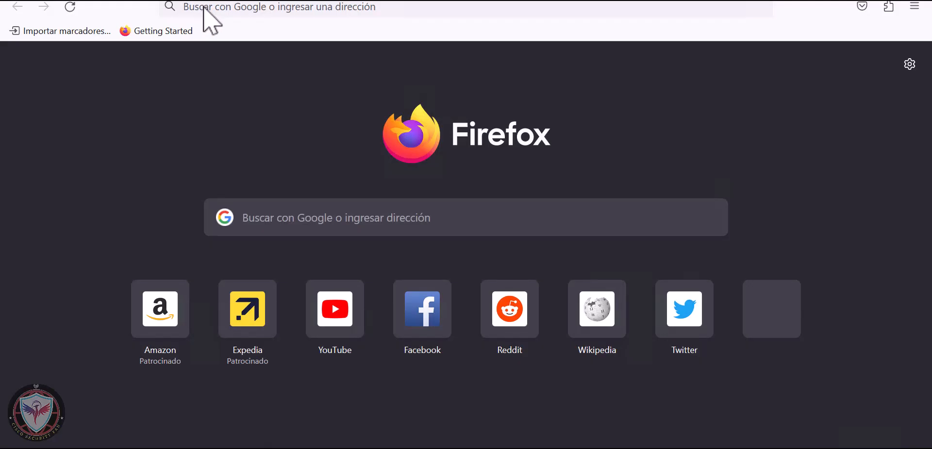
click(203, 8)
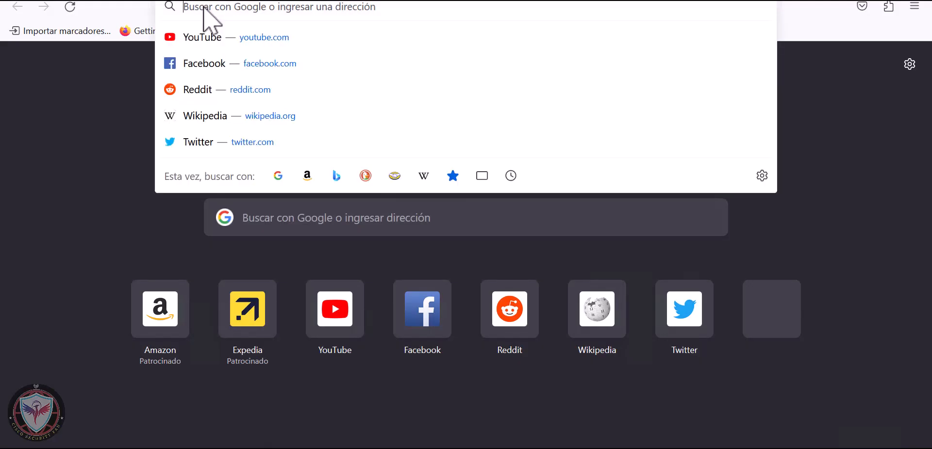
text(https)
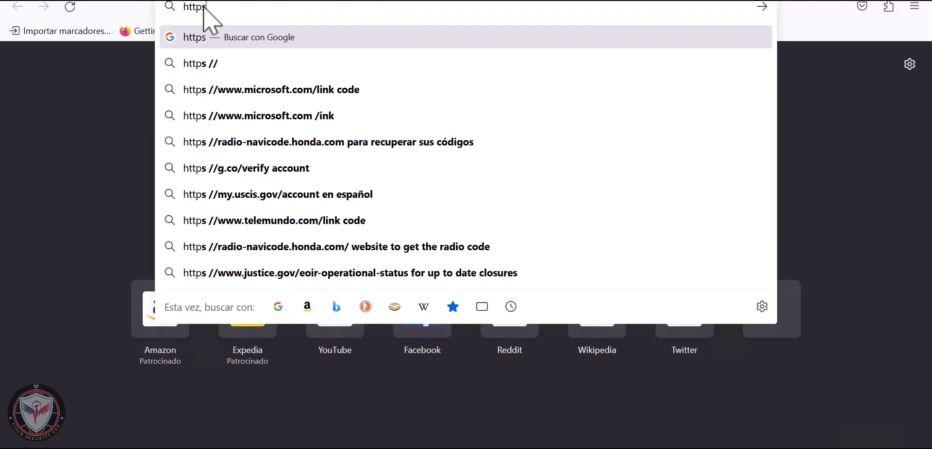
text(://)
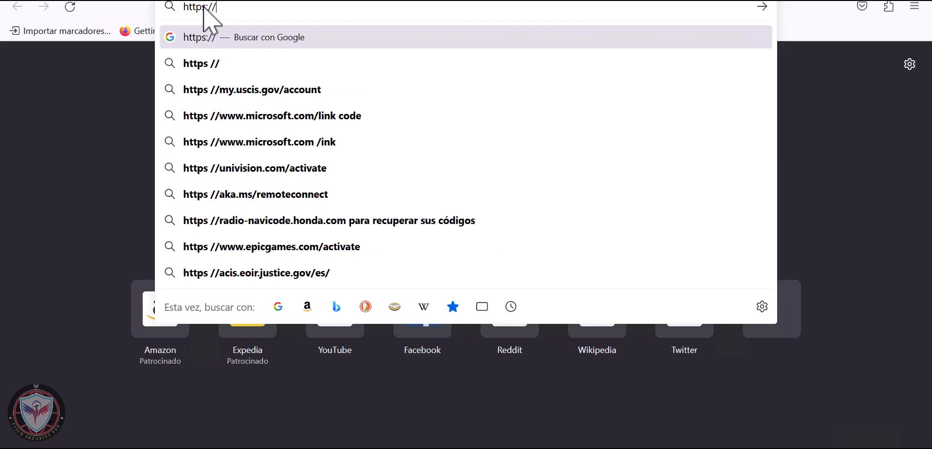
text(172.16)
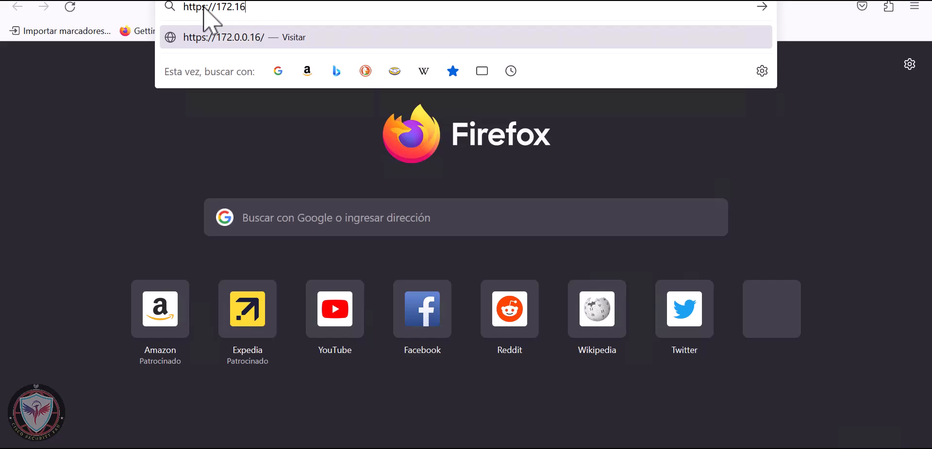
text(.29)
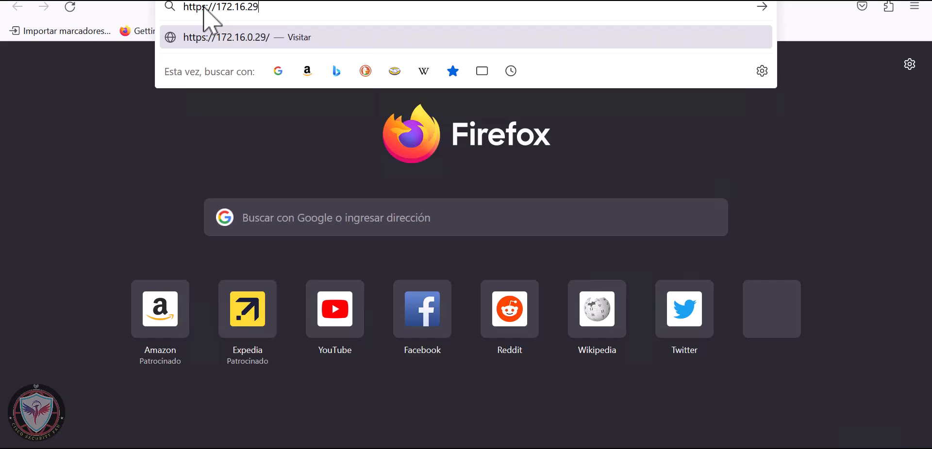
text(.1)
key(Return)
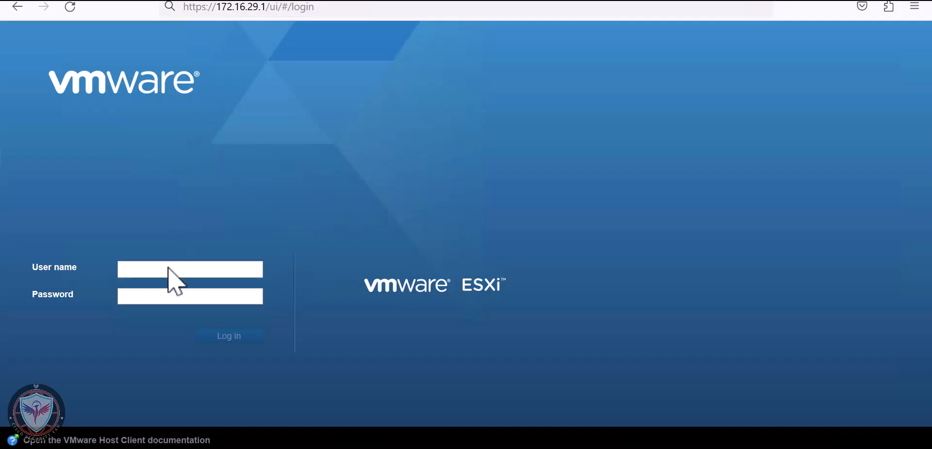
Step: Log in to the ESXi Host Client with user name root and the host password
click(170, 267)
text(root)
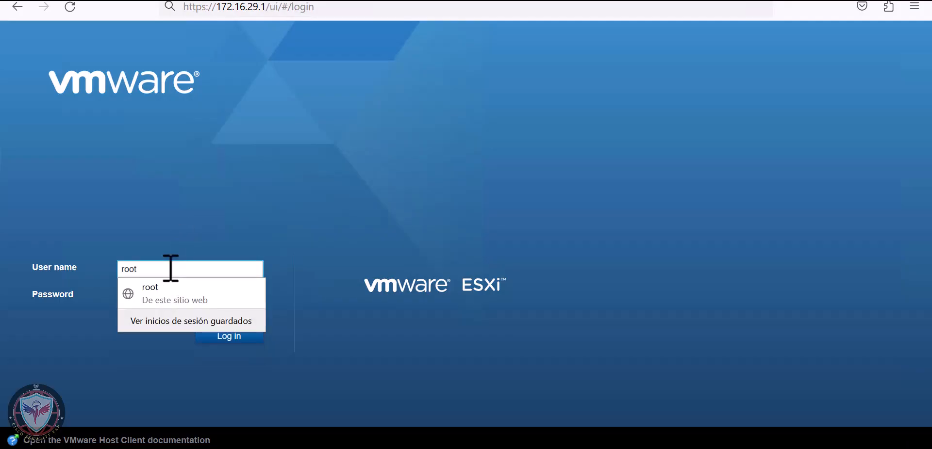
click(249, 298)
click(237, 297)
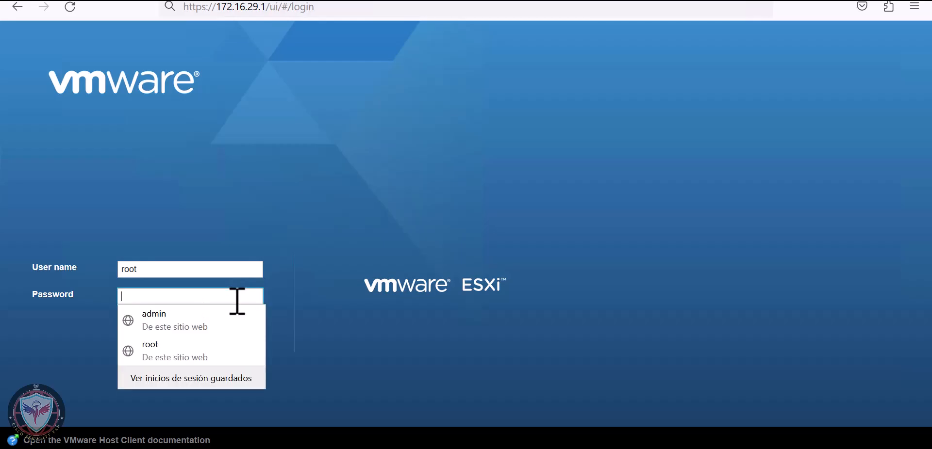
text(•••••••••••)
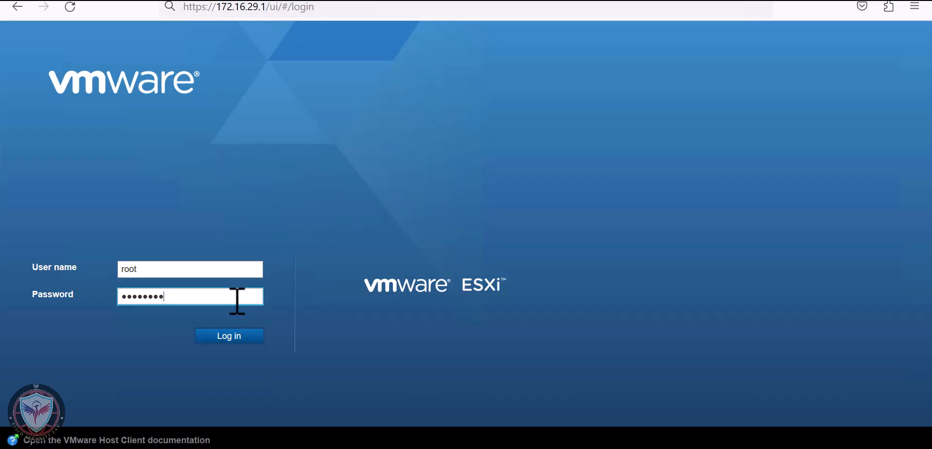
text(•)
click(242, 343)
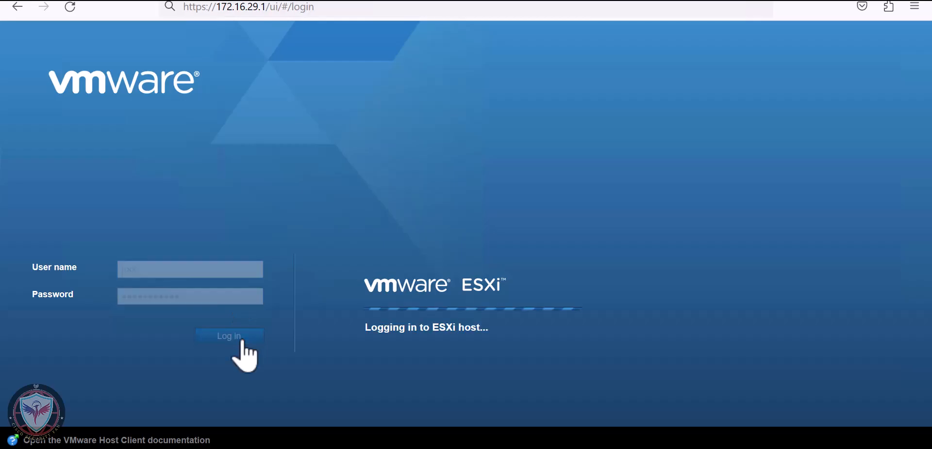